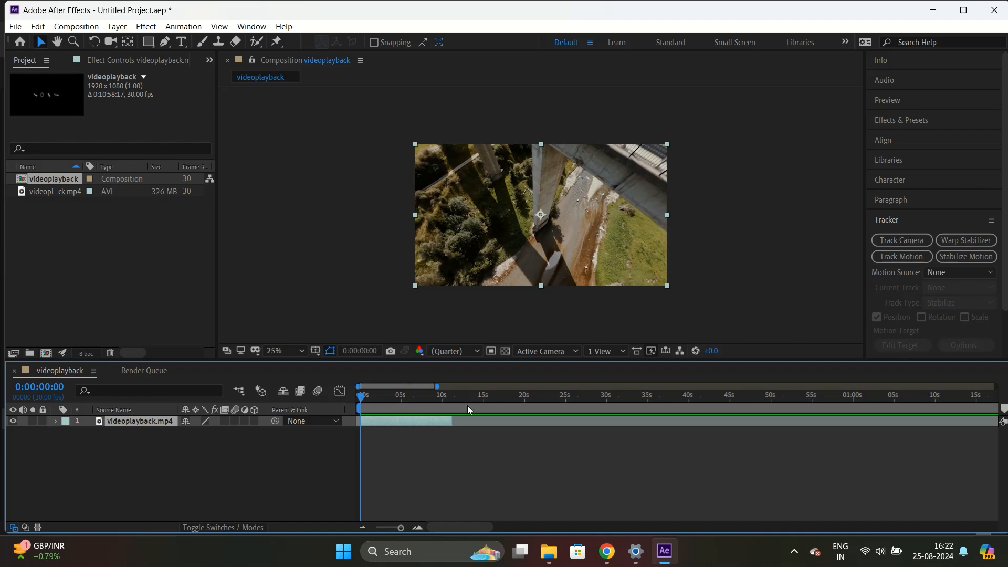
Apply the 3D Camera Tracker to the footage and enable Detailed Analysis in its Advanced settings.
left_click(919, 241)
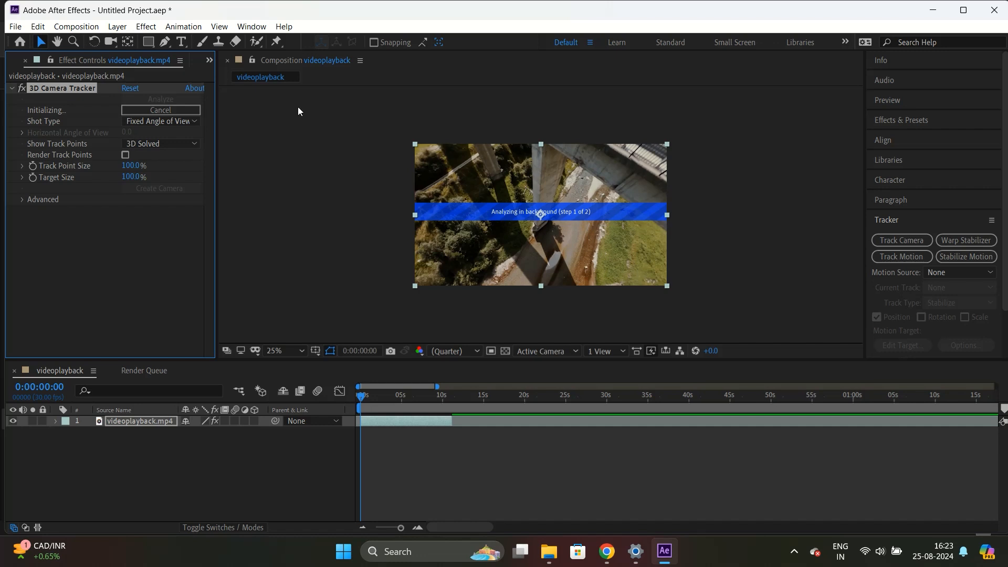
left_click(21, 199)
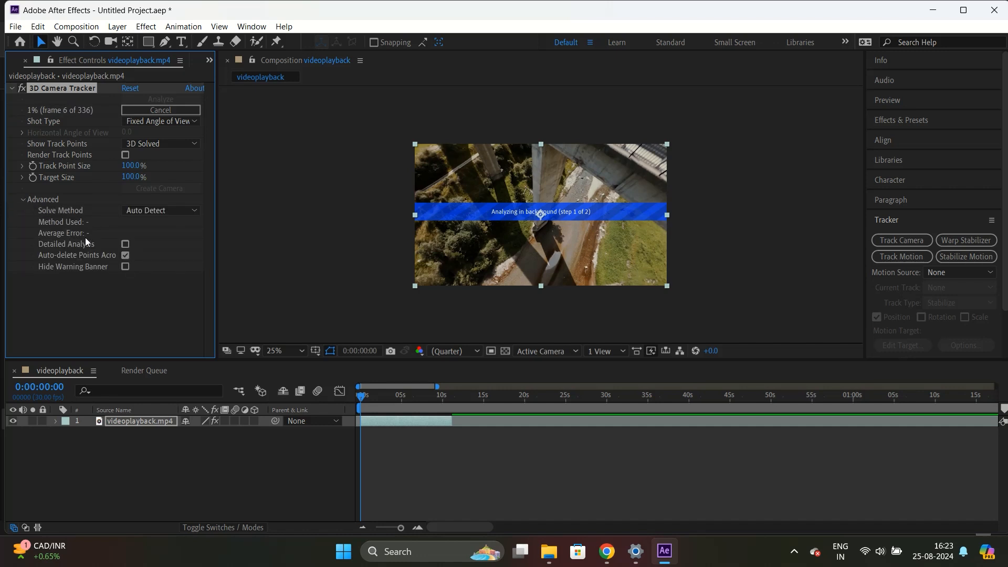
left_click(124, 244)
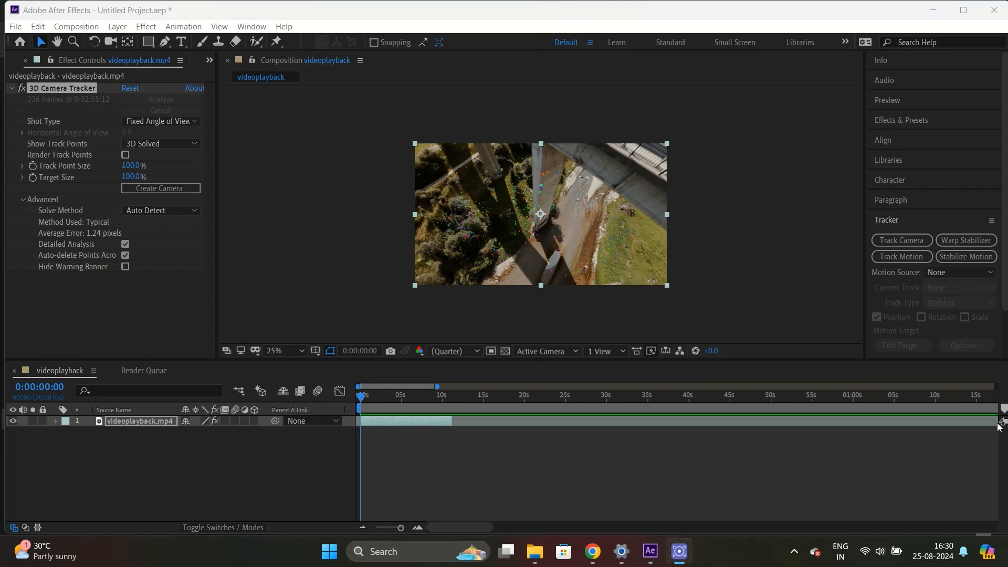
Select a cluster of ground track points around 5 seconds and create a solid and camera from them, then preview.
left_click(998, 423)
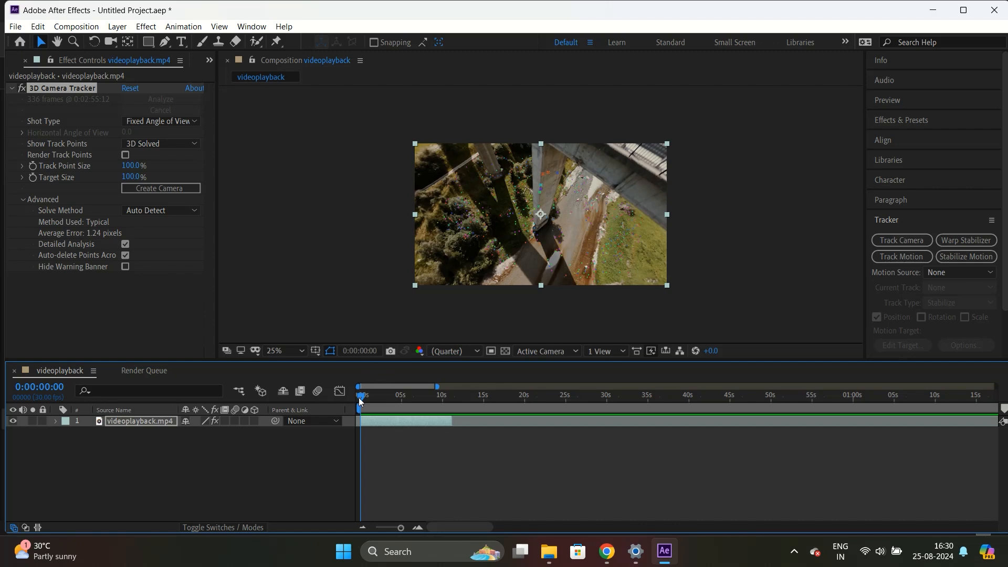
left_click_drag(361, 401, 407, 408)
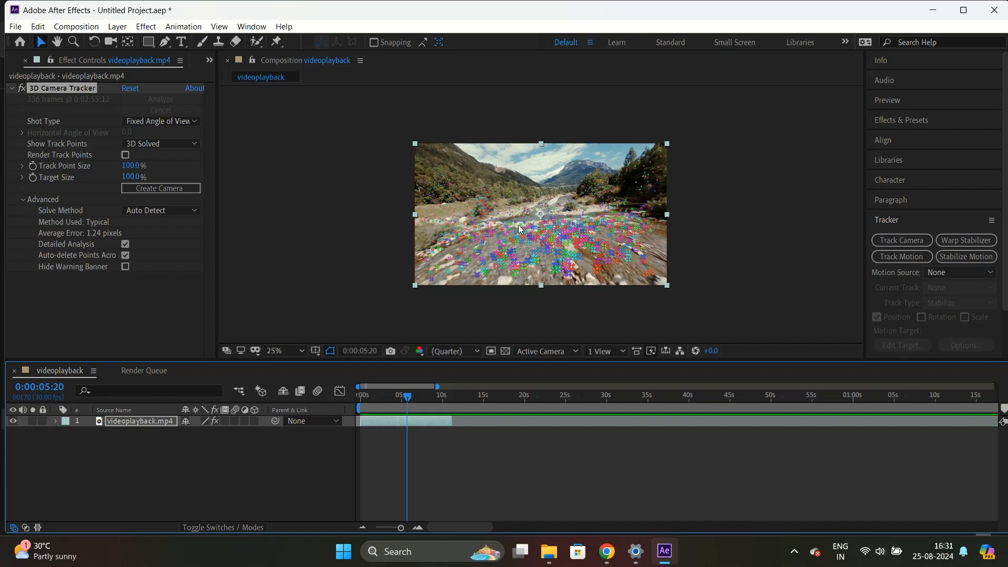
mouse_move(518, 224)
left_mouse_down()
mouse_move(516, 272)
mouse_move(543, 277)
mouse_move(597, 261)
mouse_move(609, 222)
mouse_move(597, 217)
mouse_move(571, 253)
left_mouse_up()
right_click(576, 247)
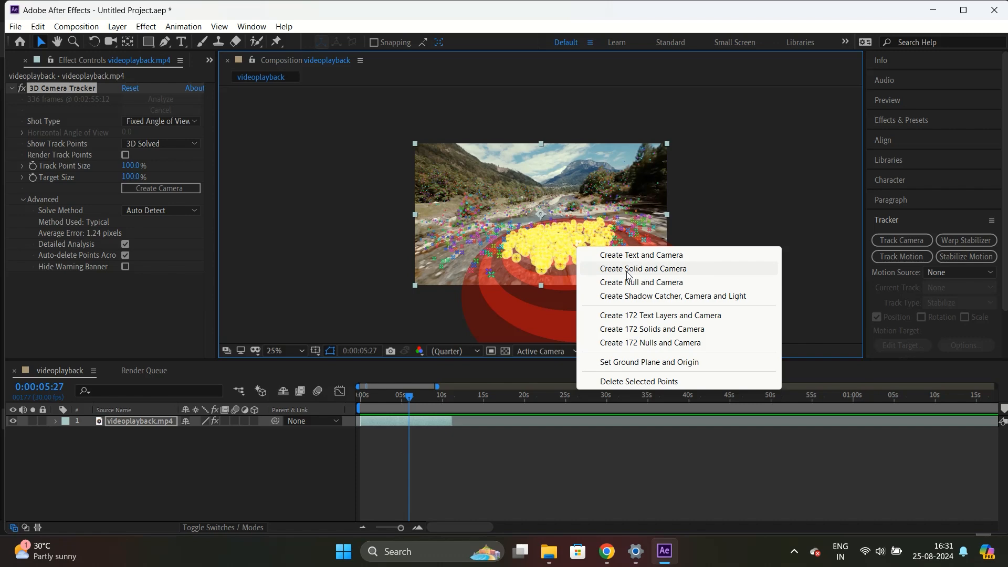
left_click(627, 271)
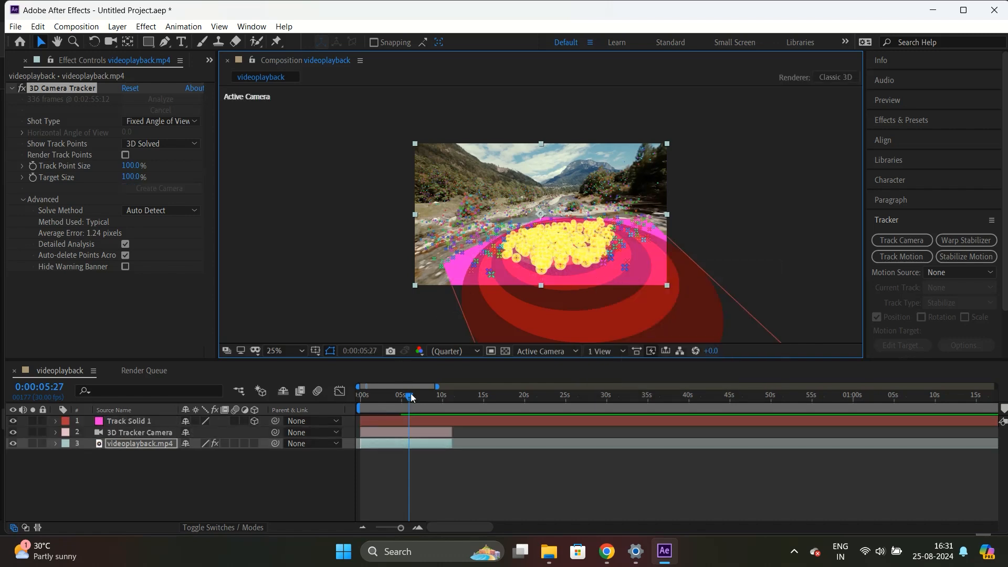
left_click_drag(409, 396, 400, 398)
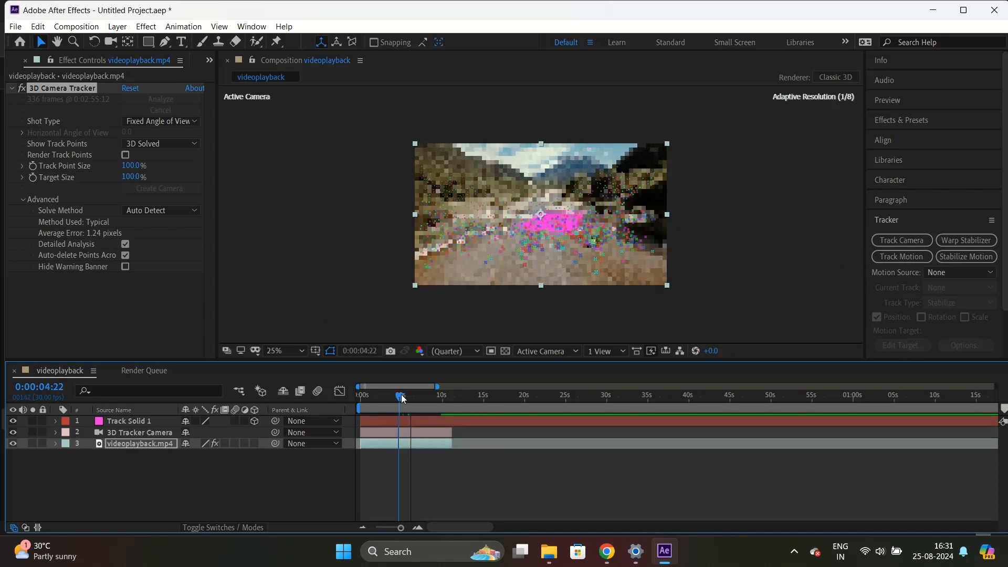
key("space")
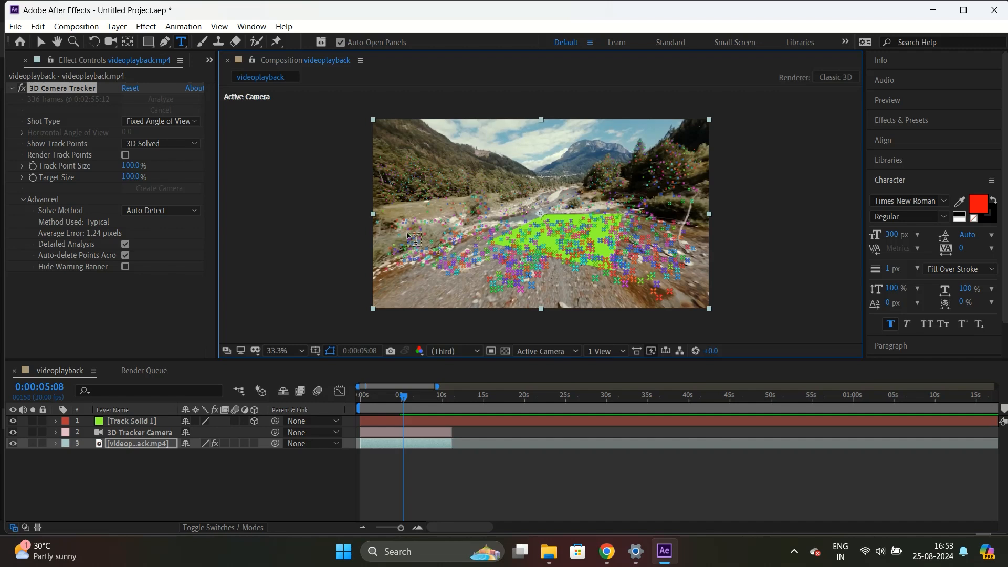
Create a text layer in the viewer reading "INDIA".
left_click_drag(407, 233, 567, 272)
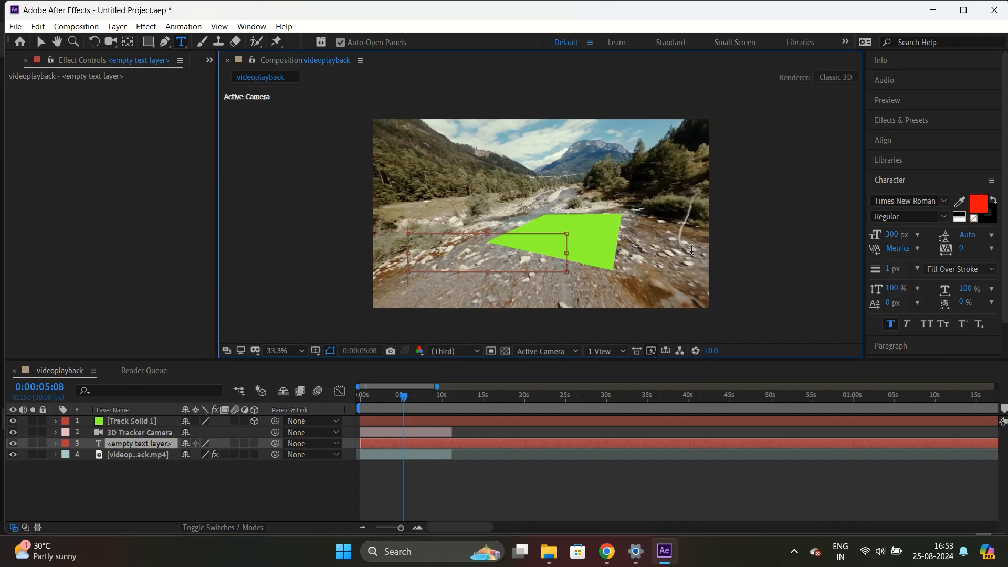
type("IND")
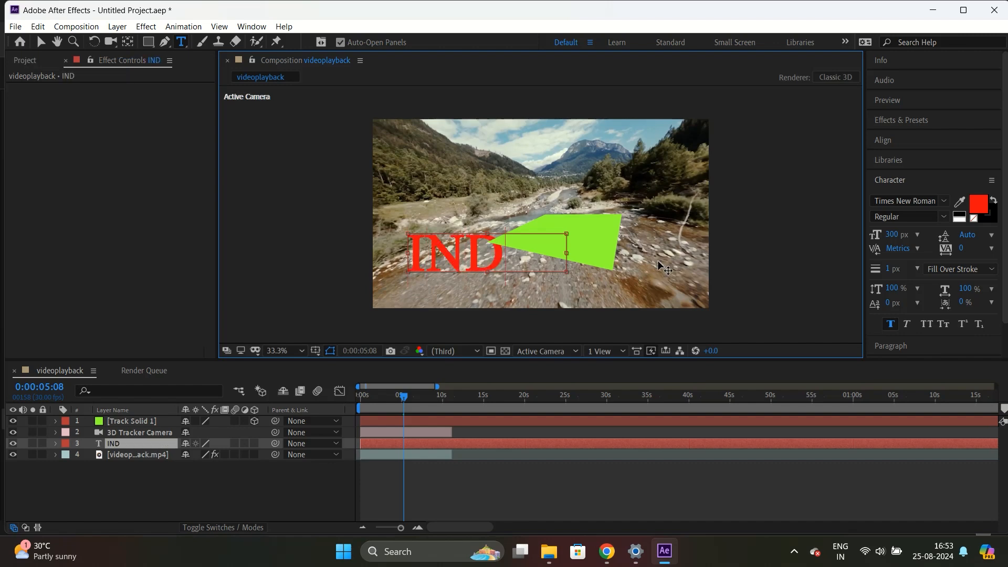
type("IA")
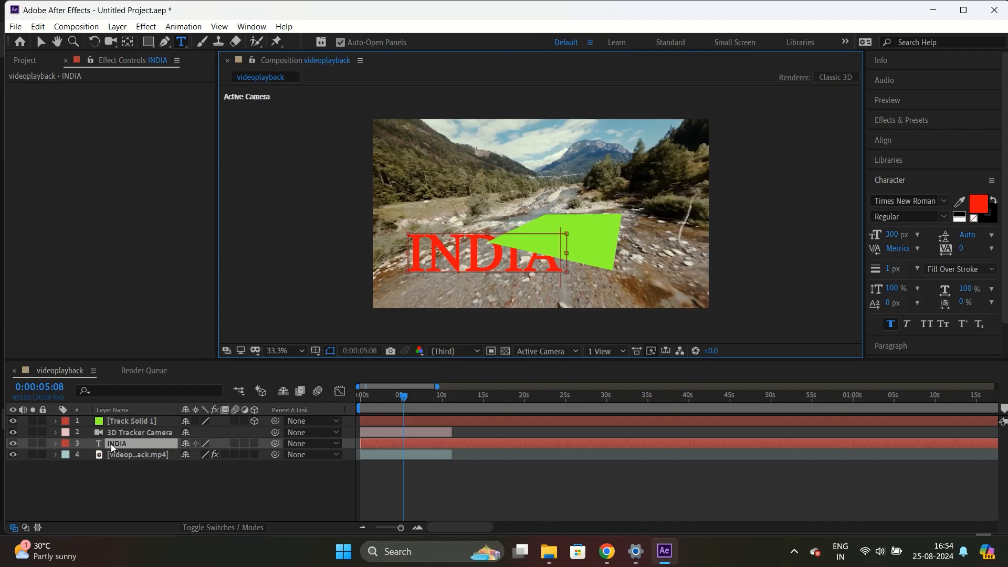
Move the INDIA layer above the track solid and play back from the start.
left_click_drag(112, 443, 118, 420)
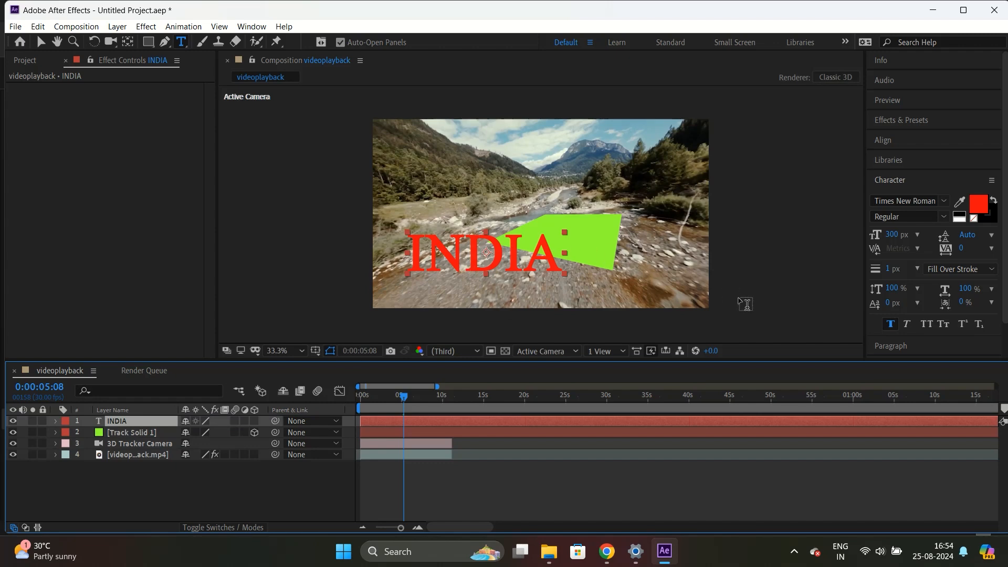
left_click_drag(405, 398, 366, 396)
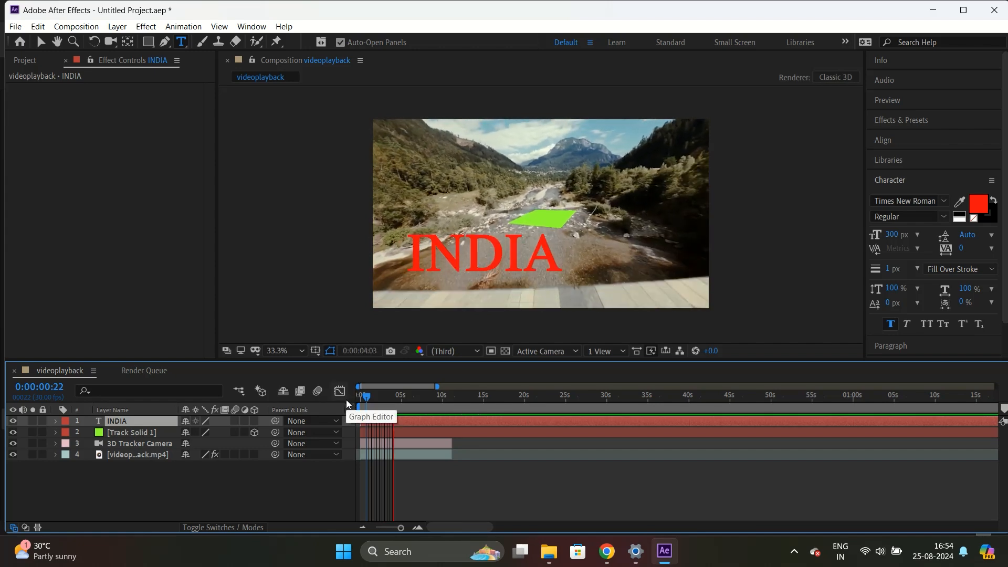
key("space")
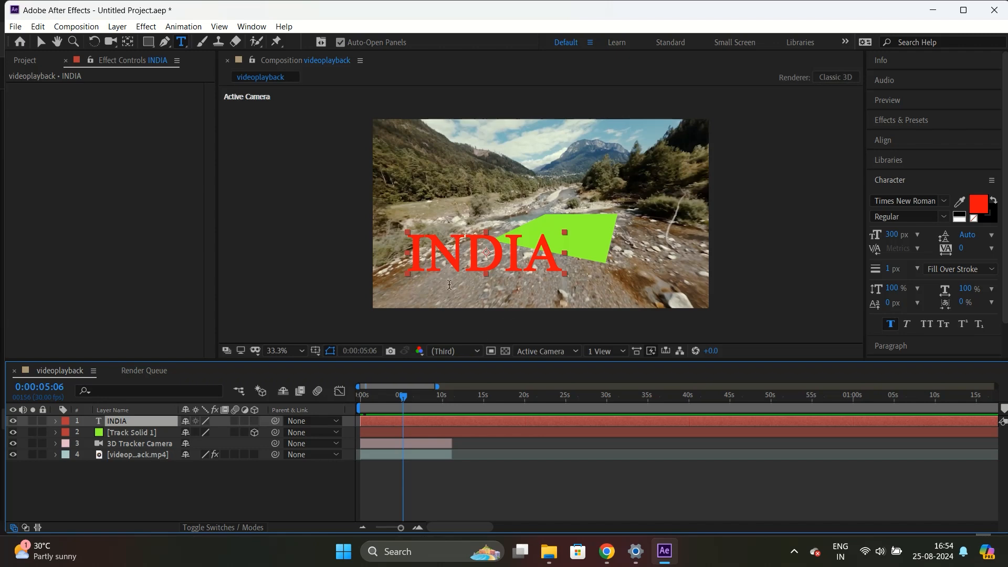
Make the INDIA layer 3D and parent it to Track Solid 1.
left_click(441, 258)
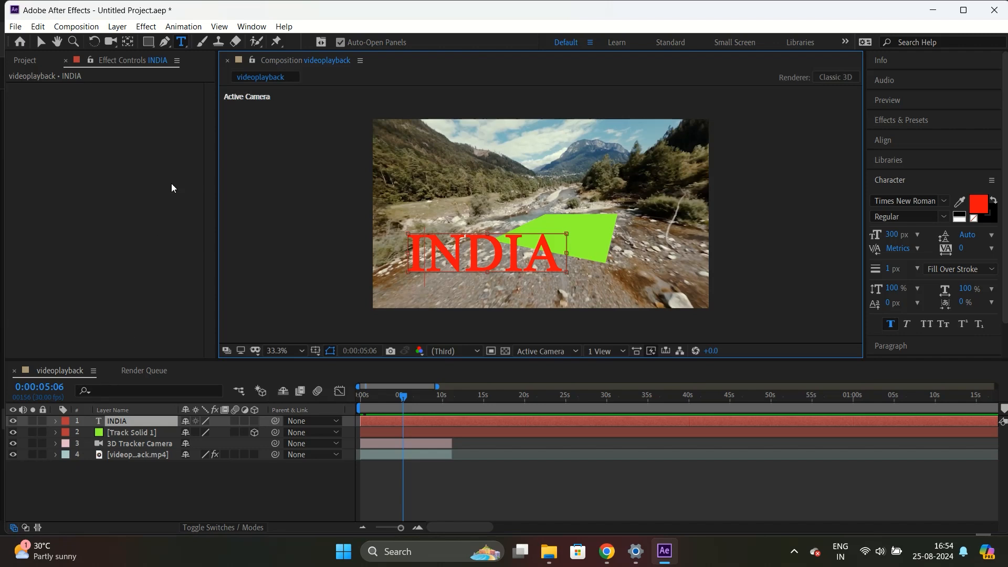
left_click(128, 44)
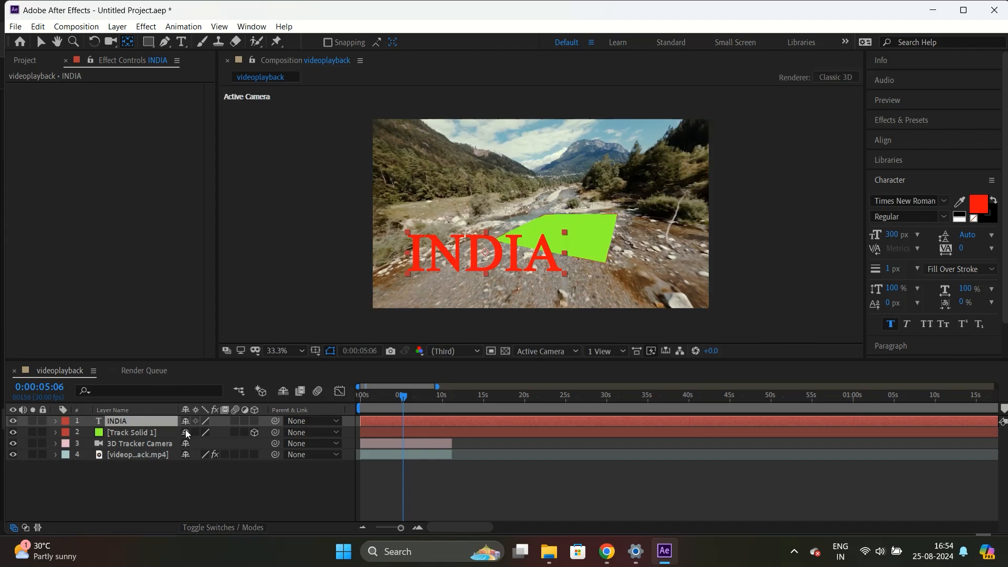
left_click(255, 421)
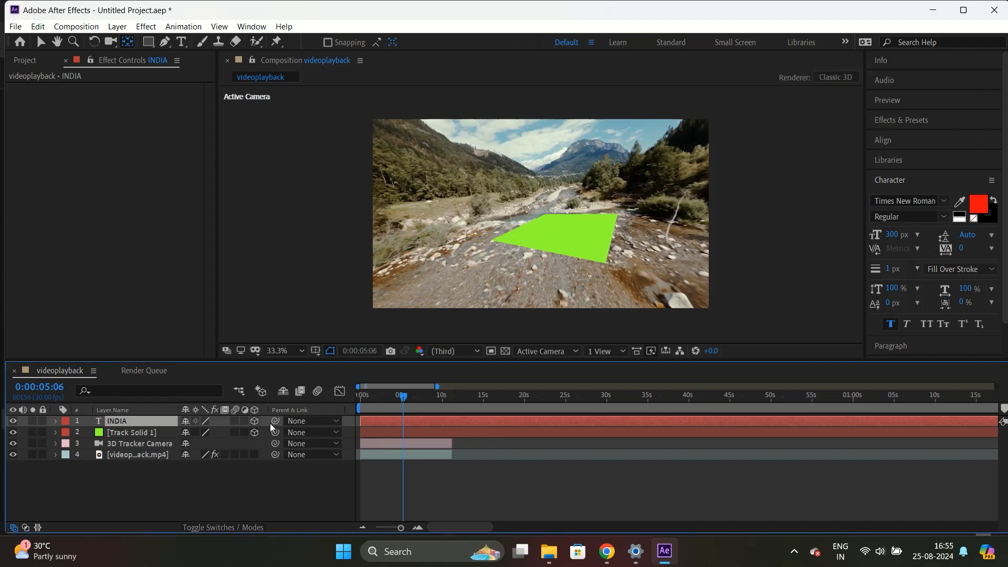
left_click_drag(277, 426, 119, 436)
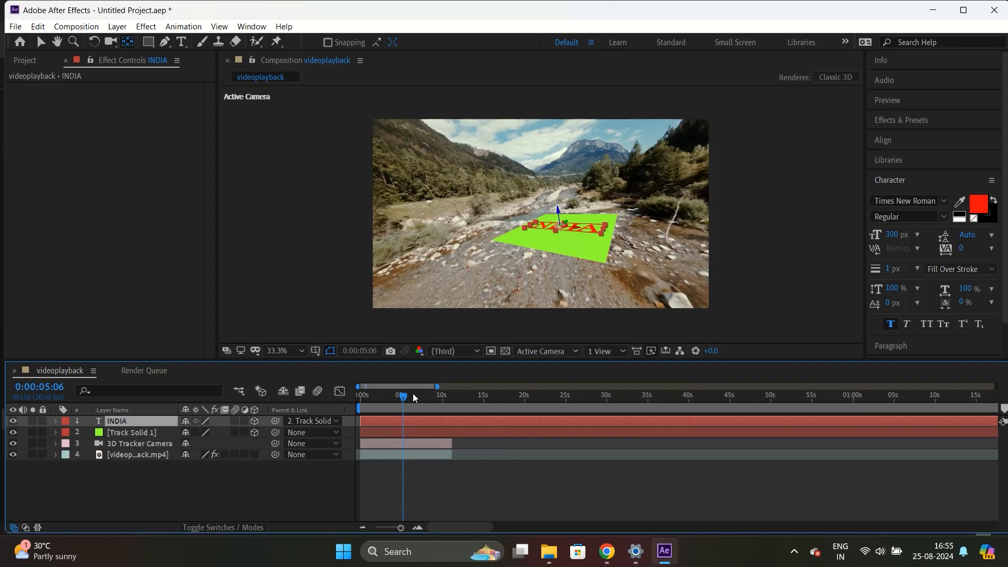
Scrub and play the timeline to check the text following the tracked solid.
left_click_drag(407, 395, 409, 396)
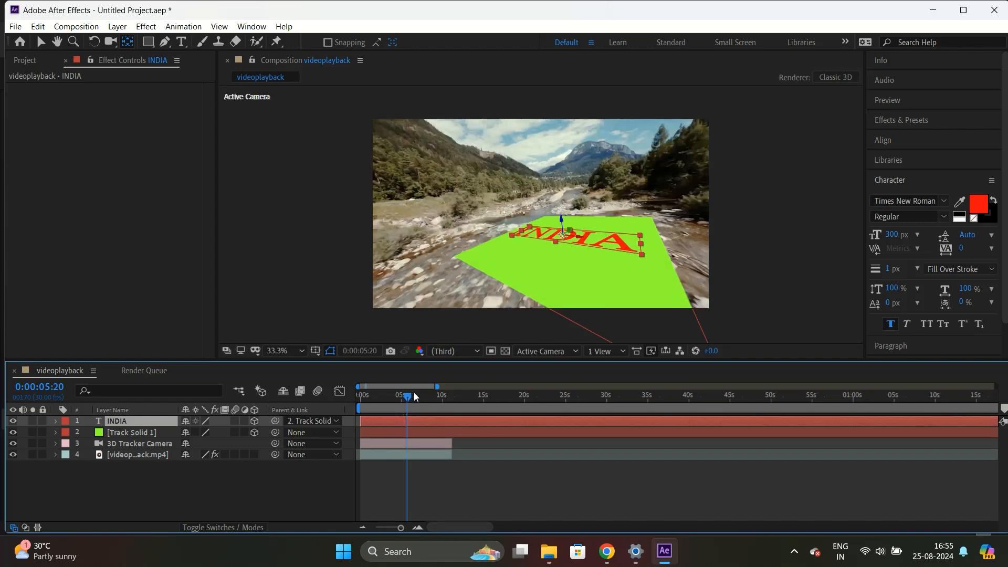
key("space")
key("space")
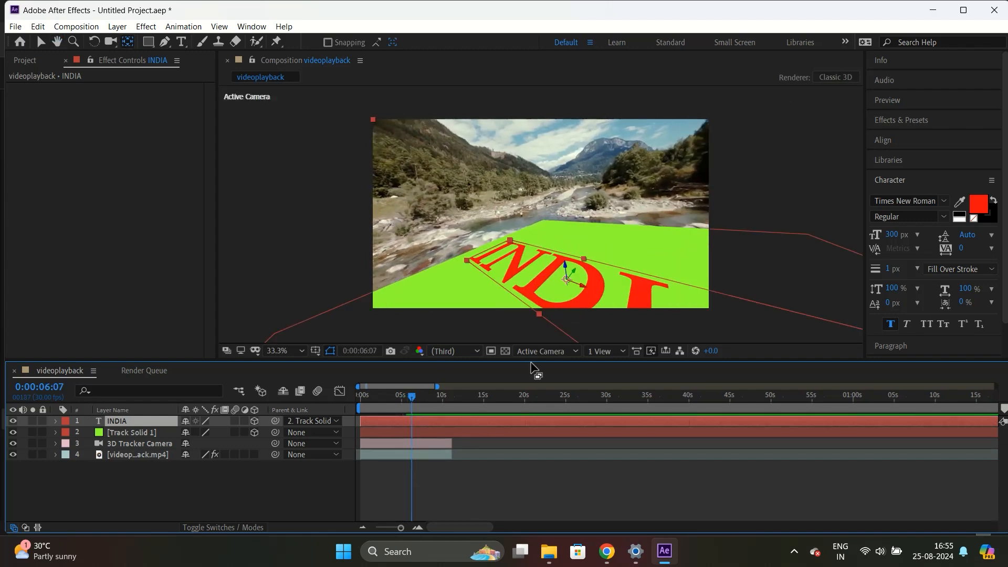
mouse_move(410, 399)
left_mouse_down()
mouse_move(387, 399)
mouse_move(408, 398)
left_mouse_up()
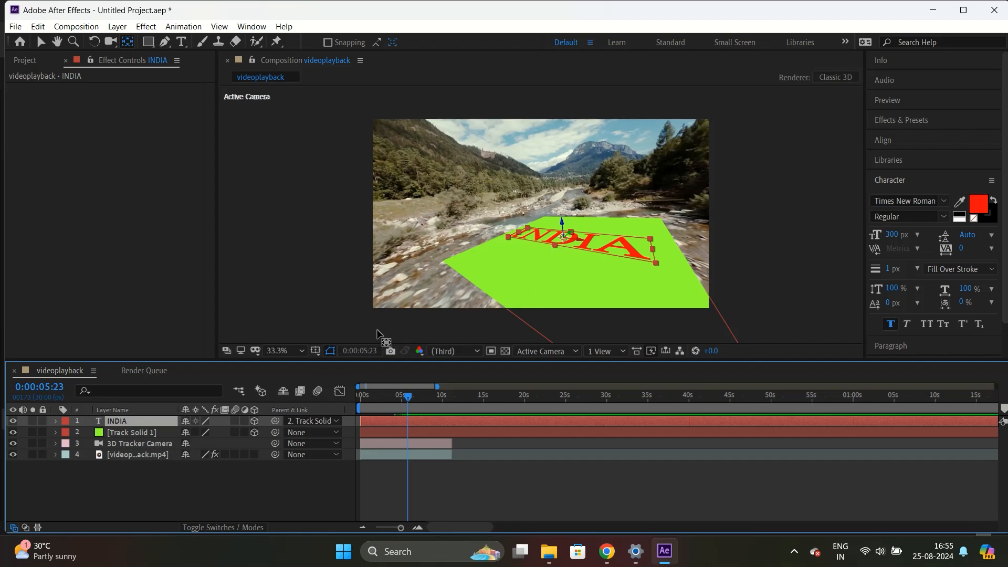
Rotate the INDIA text to X 83°, Y -38° and Z 3° so it stands upright on the solid.
left_click(56, 421)
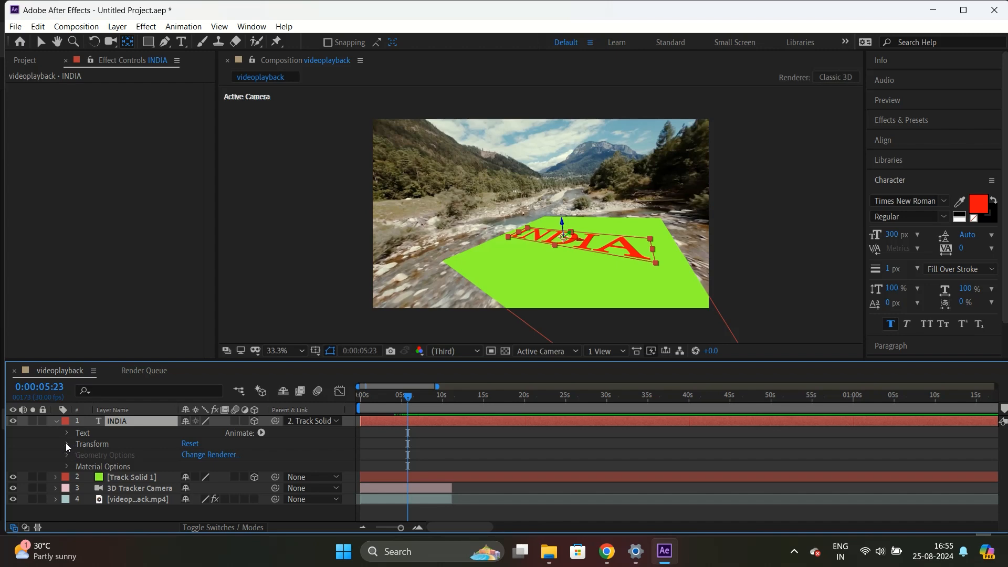
left_click(67, 444)
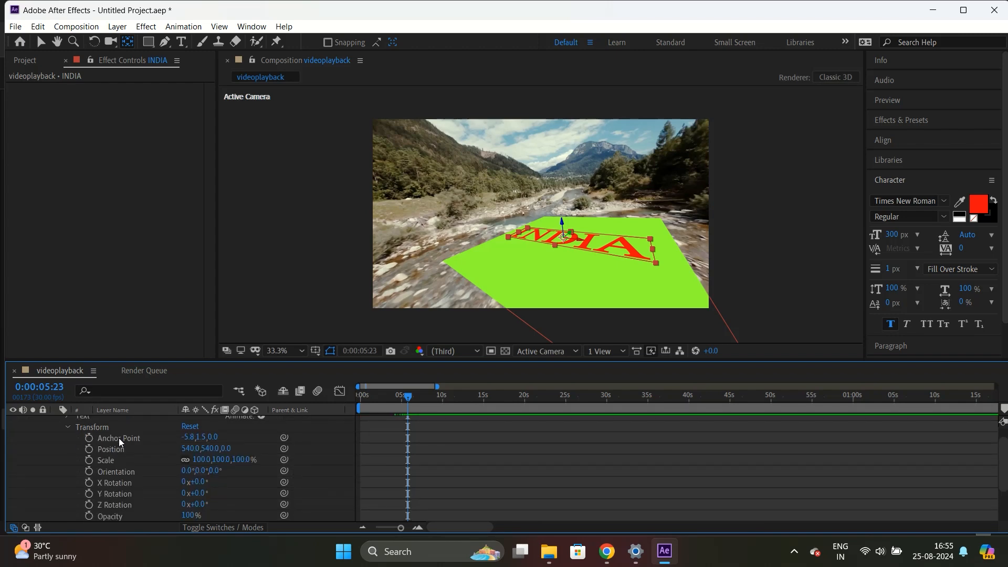
scroll(118, 441, "down", 1)
scroll(119, 441, "up", 1)
mouse_move(194, 487)
left_mouse_down()
mouse_move(237, 487)
mouse_move(186, 494)
mouse_move(206, 503)
mouse_move(194, 503)
left_mouse_up()
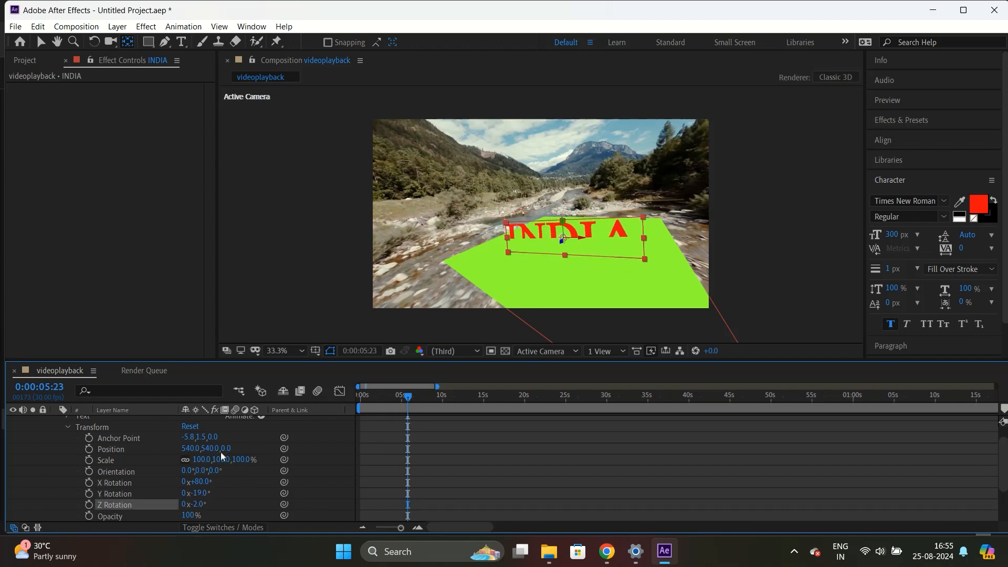
left_click_drag(231, 448, 204, 504)
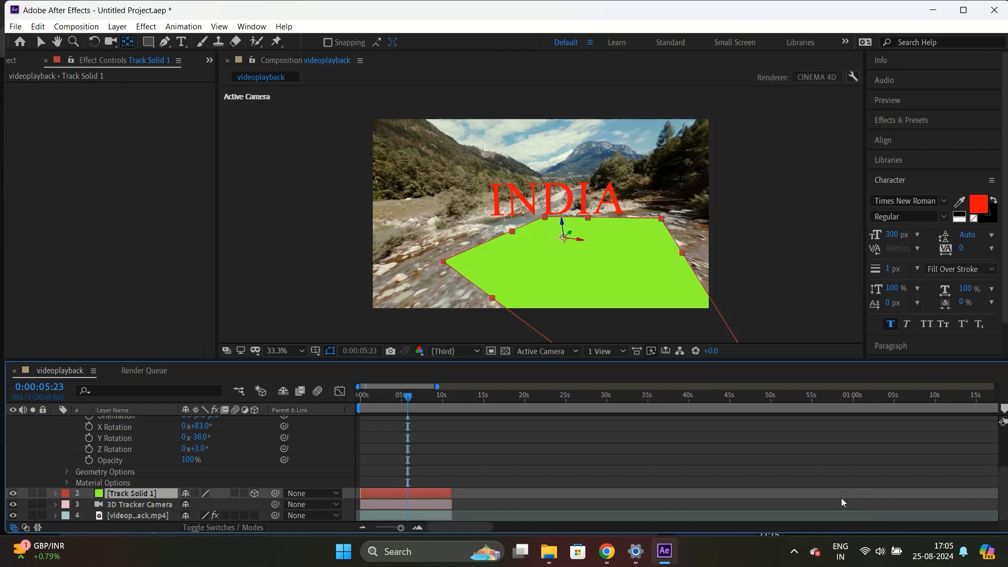
Play and scrub the timeline to review the standing text against the footage.
key("space")
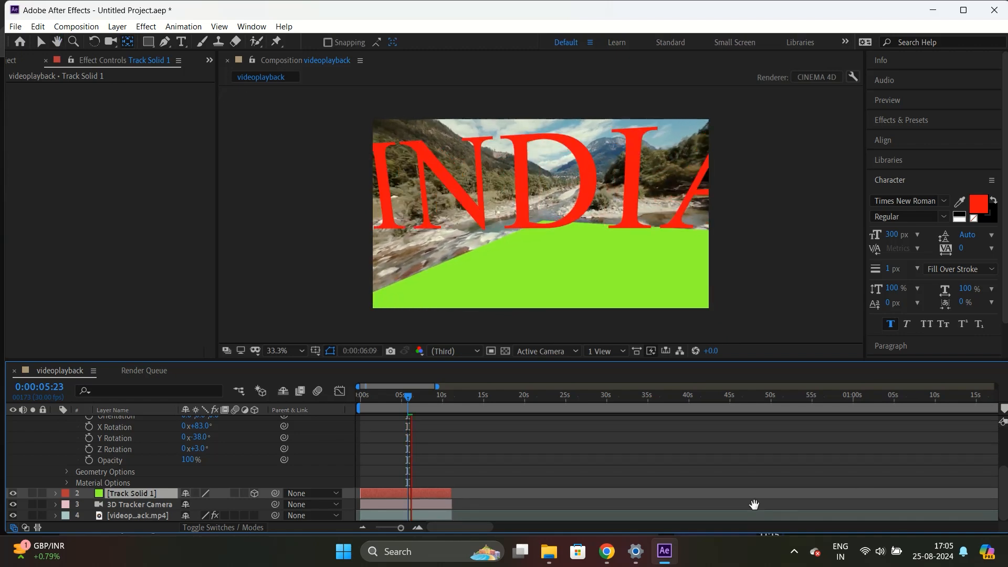
key("space")
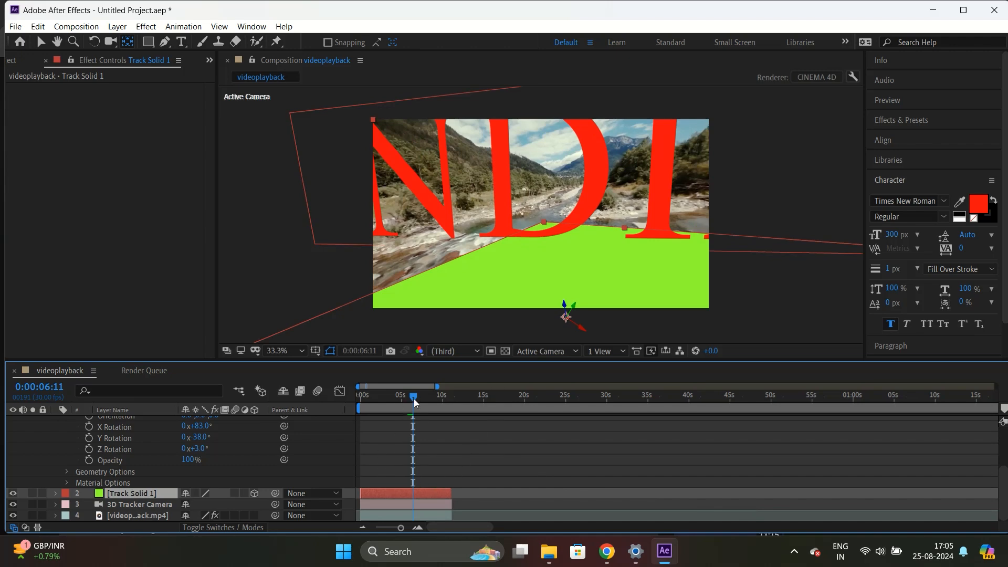
mouse_move(415, 398)
left_mouse_down()
mouse_move(423, 399)
mouse_move(389, 397)
mouse_move(414, 405)
left_mouse_up()
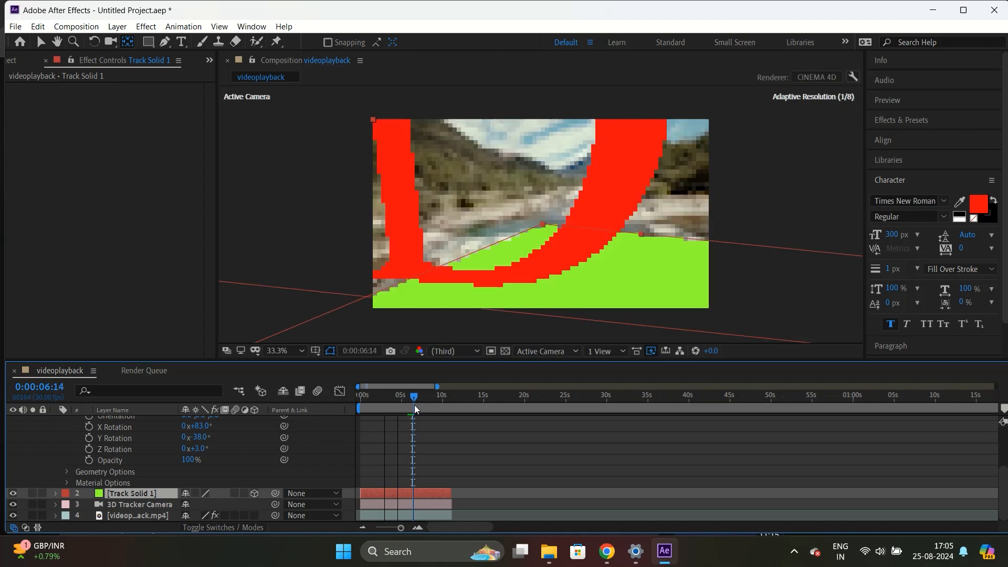
key("space")
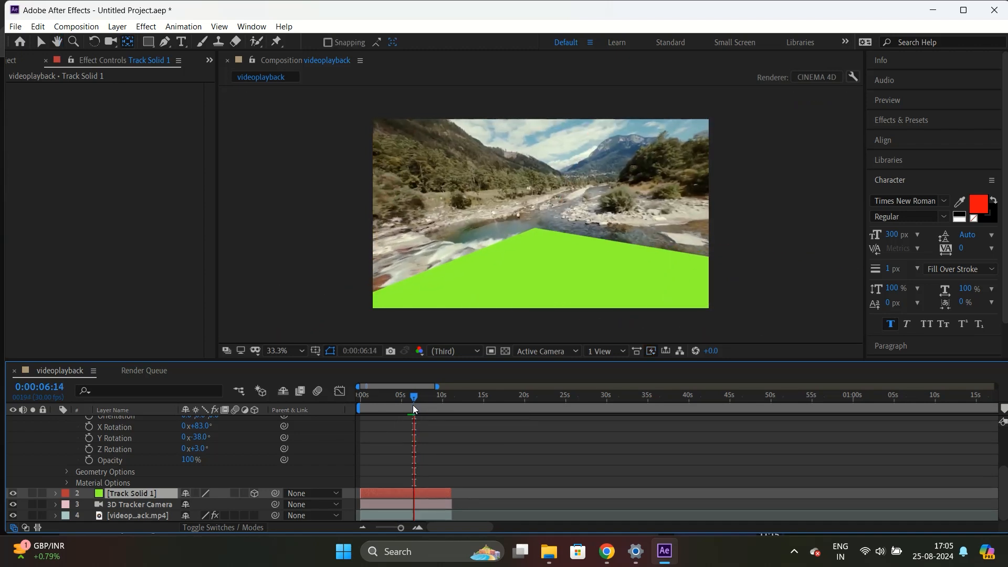
key("space")
mouse_move(417, 399)
left_mouse_down()
mouse_move(357, 402)
mouse_move(408, 406)
left_mouse_up()
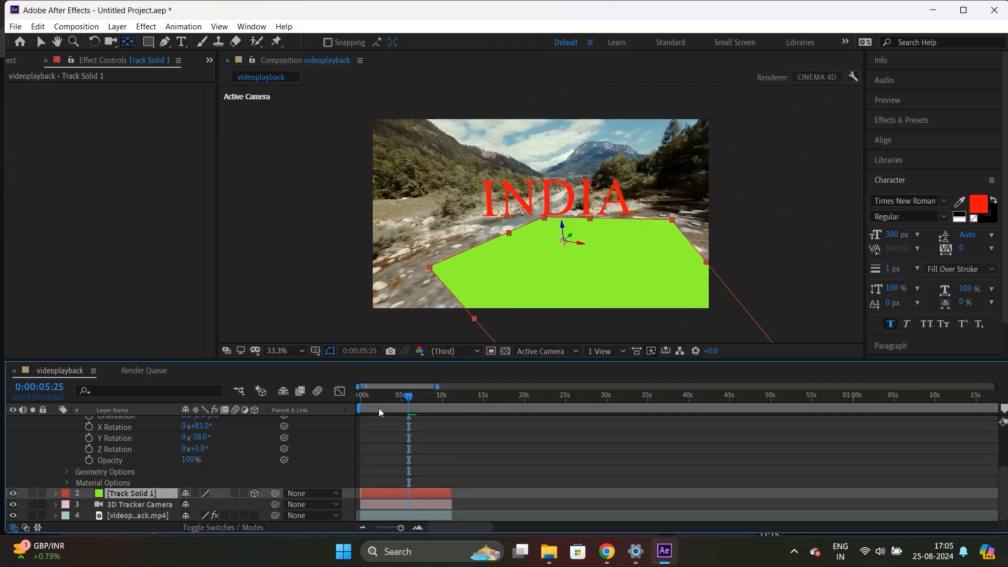
Set the INDIA text's Geometry Options to an Extrusion Depth of 86 and a Bevel Depth of about 10.
left_click(67, 471)
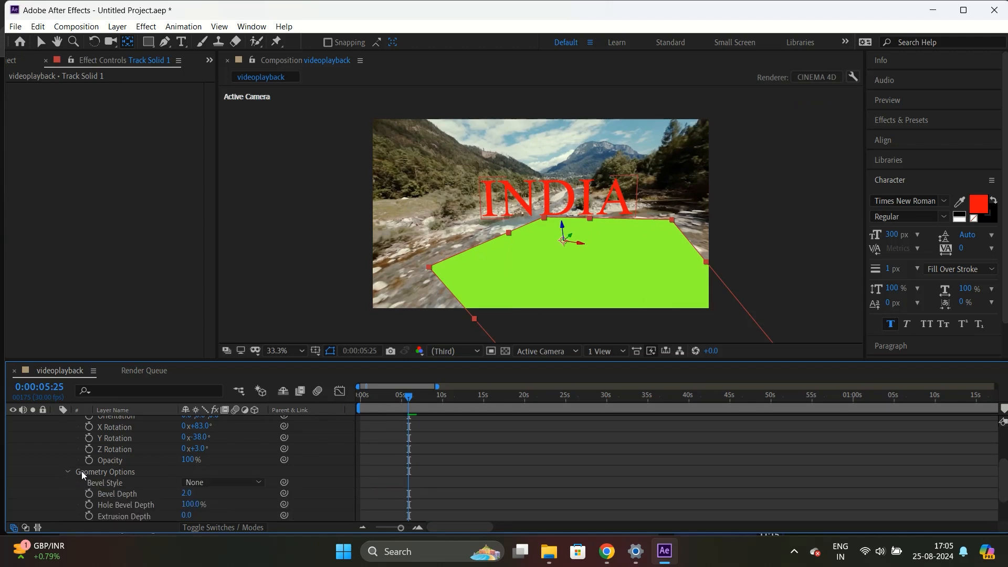
scroll(105, 484, "down", 2)
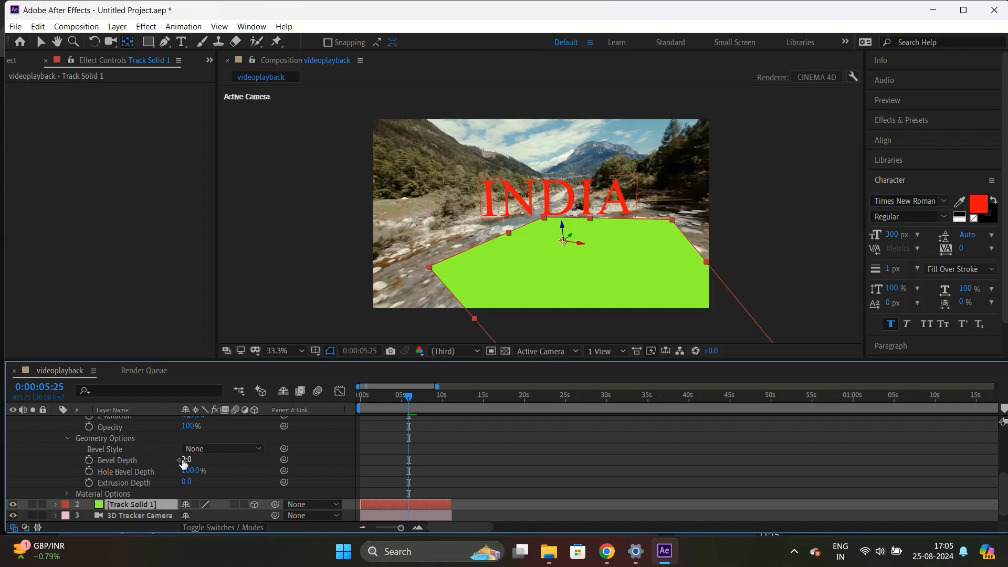
left_click_drag(188, 460, 197, 481)
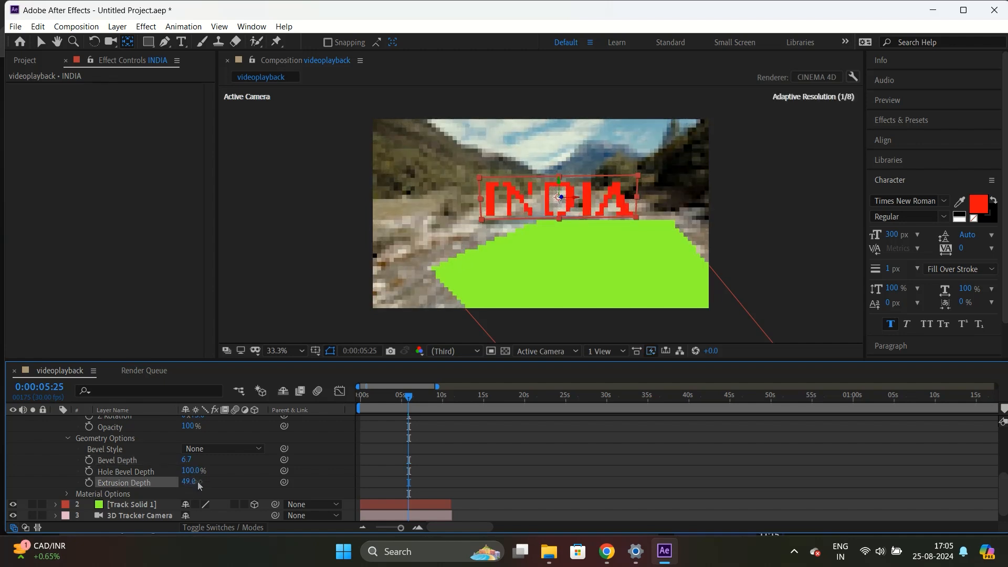
left_click(184, 449)
left_click(179, 454)
left_click_drag(185, 460, 214, 482)
left_click(188, 460)
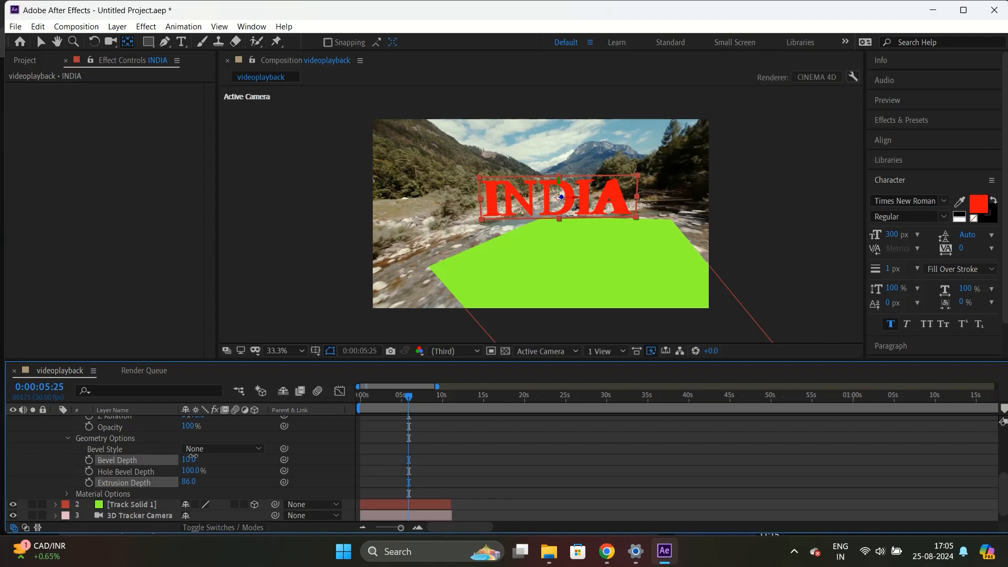
Raise the INDIA text's Extrusion Depth to 107 and play the preview to check it.
left_click_drag(197, 478, 203, 484)
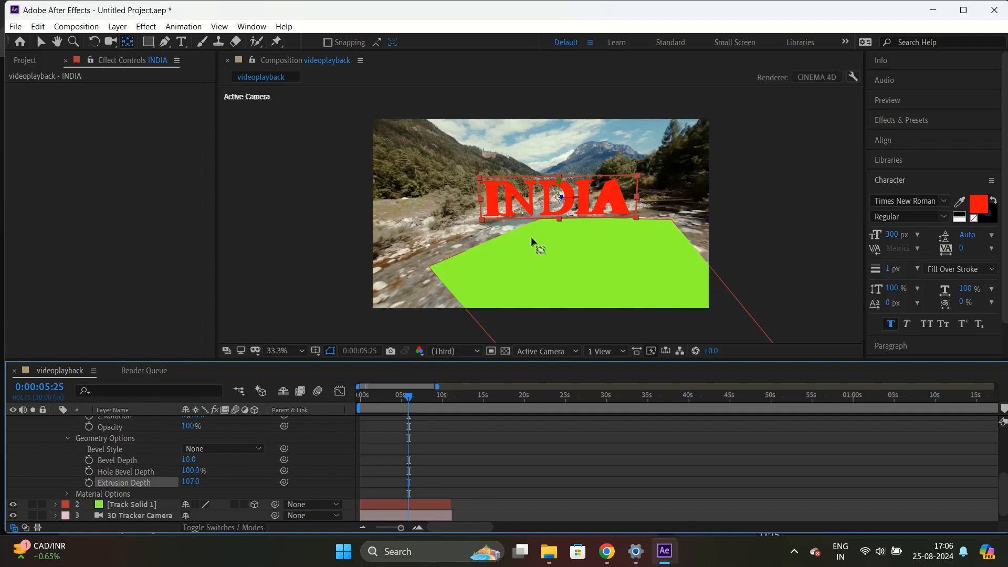
key("space")
key("space")
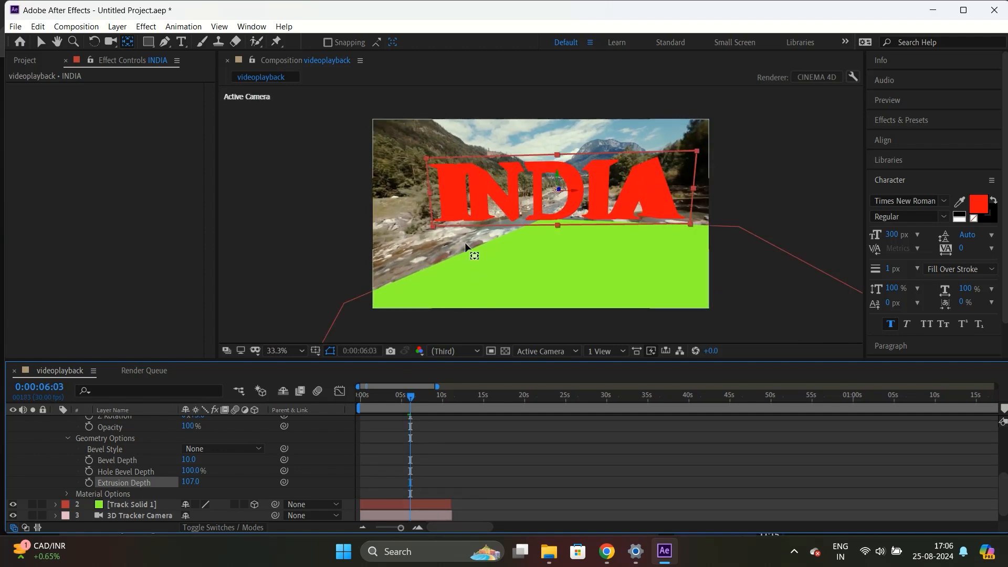
Add a new spot light layer to the composition, accepting its default light settings.
left_click(117, 26)
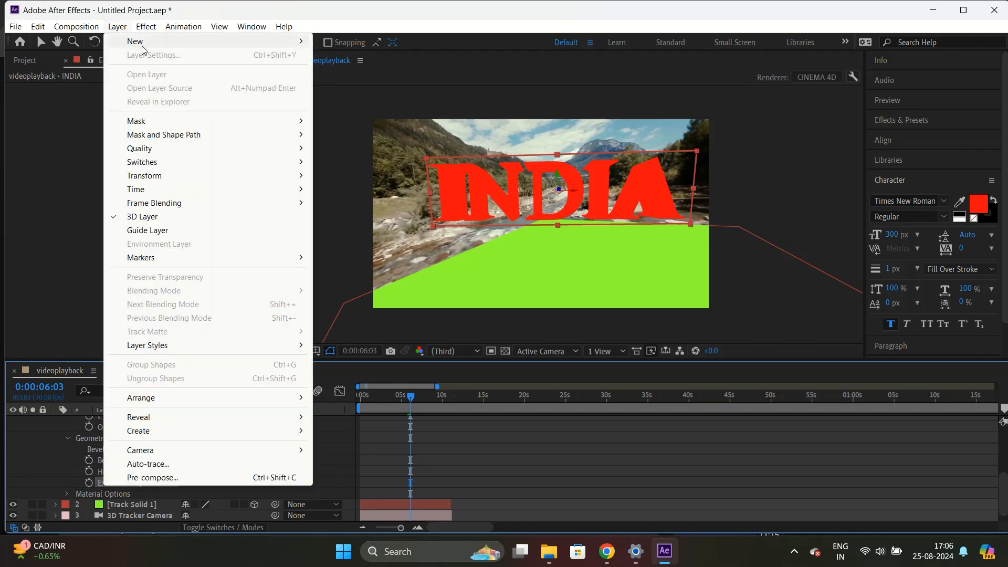
mouse_move(147, 43)
left_click(338, 71)
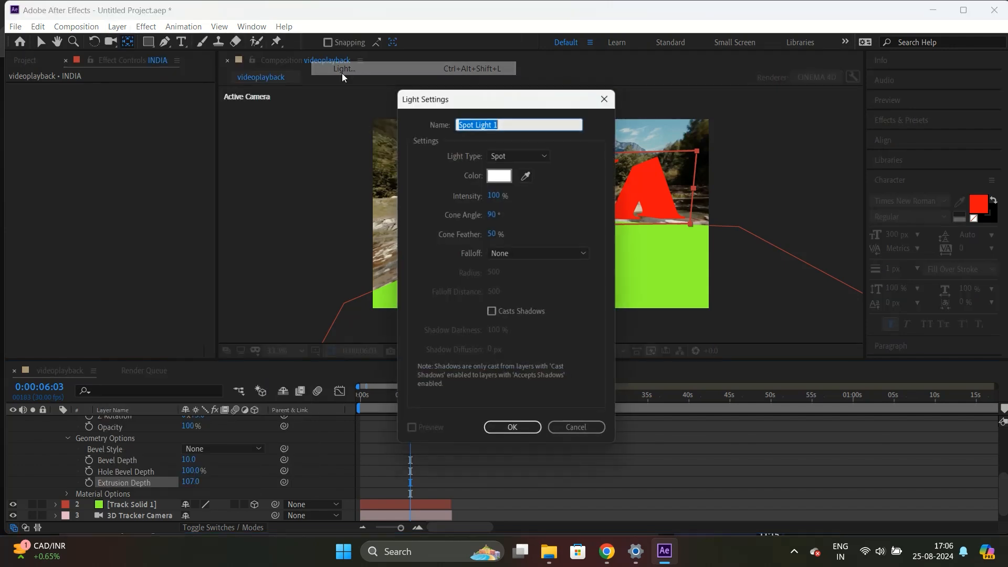
left_click(515, 432)
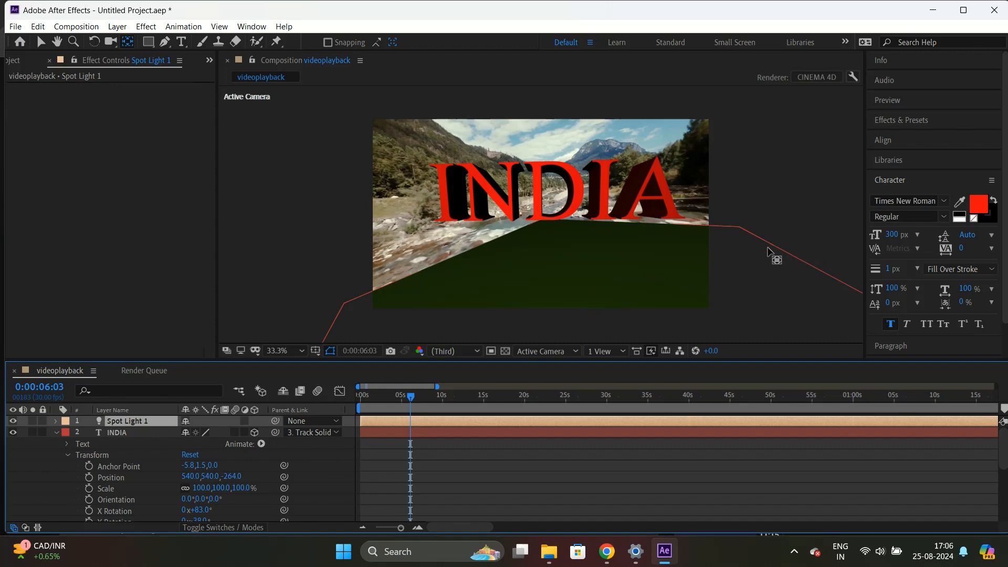
Hide the Track Solid 1 layer and play the composition to review the lit text over the footage.
scroll(767, 252, "down", 4)
scroll(767, 252, "up", 2)
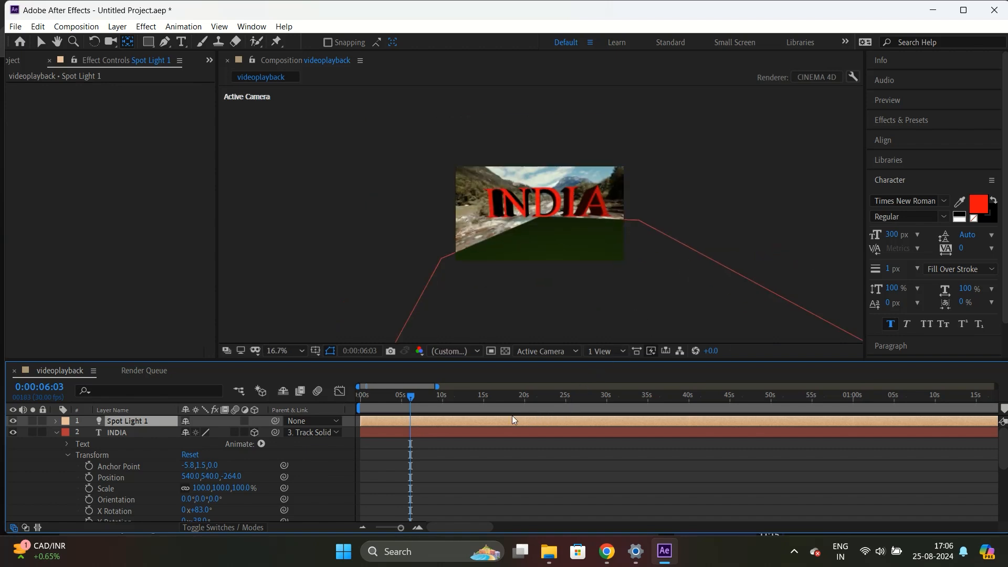
left_click_drag(411, 399, 400, 399)
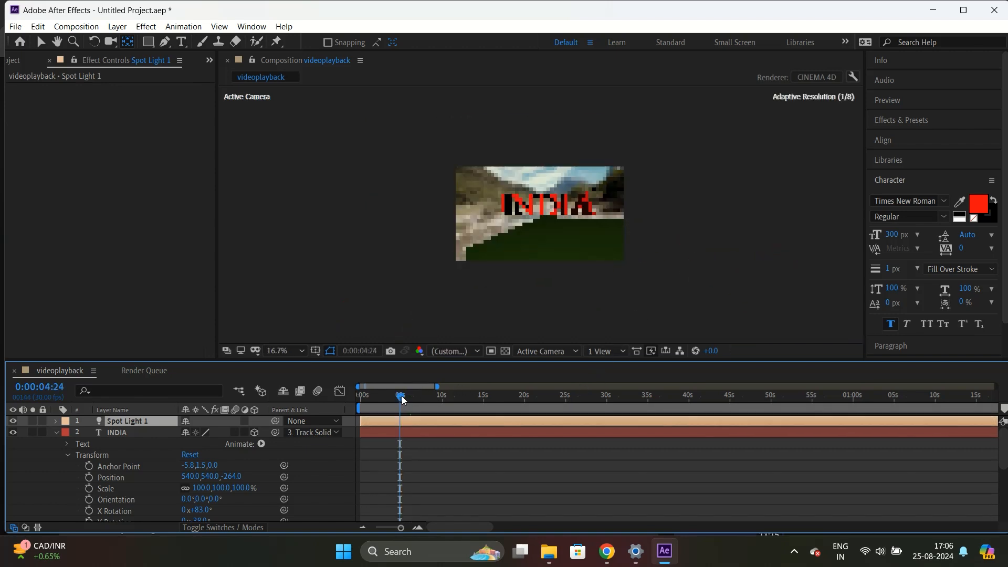
left_click(56, 433)
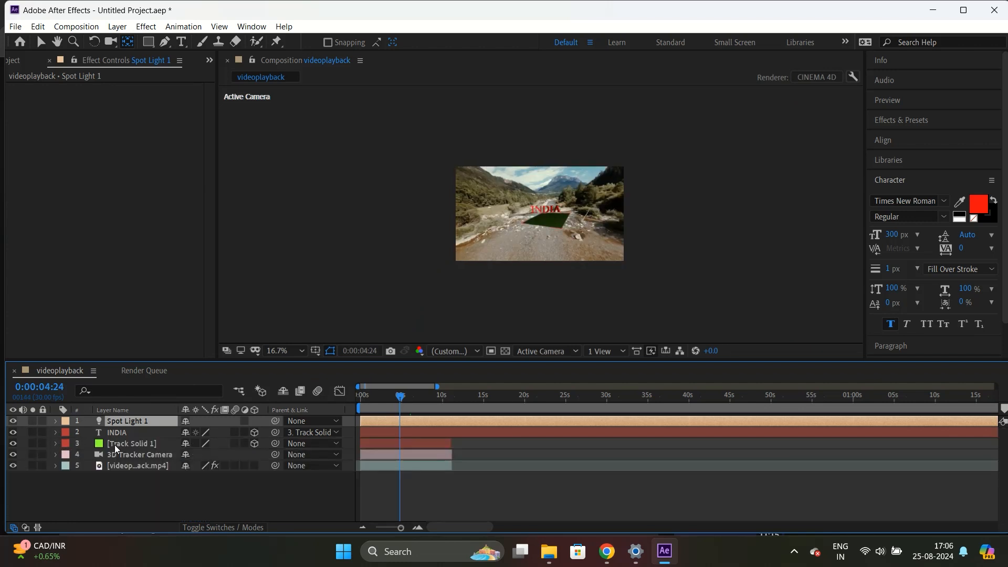
left_click(13, 444)
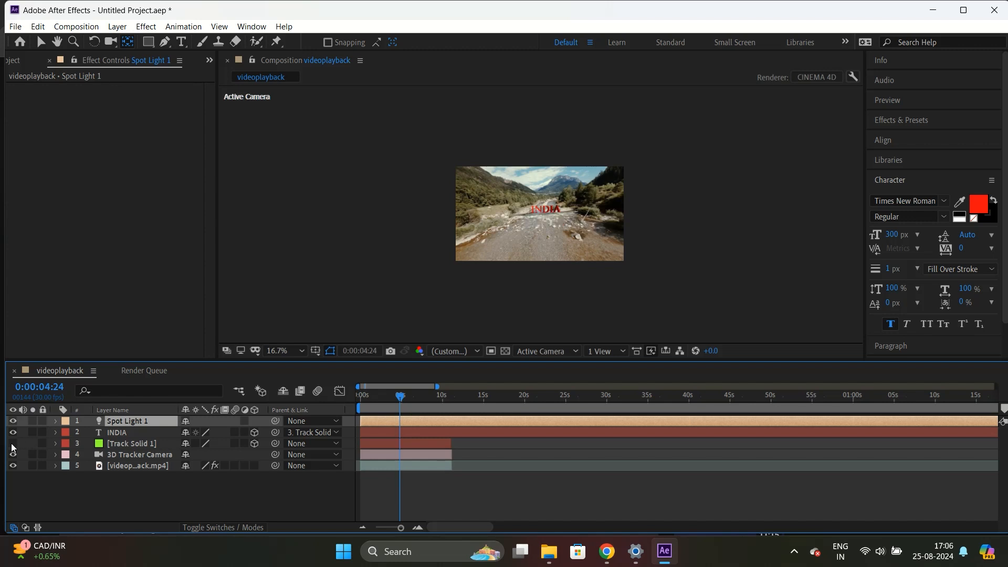
key("space")
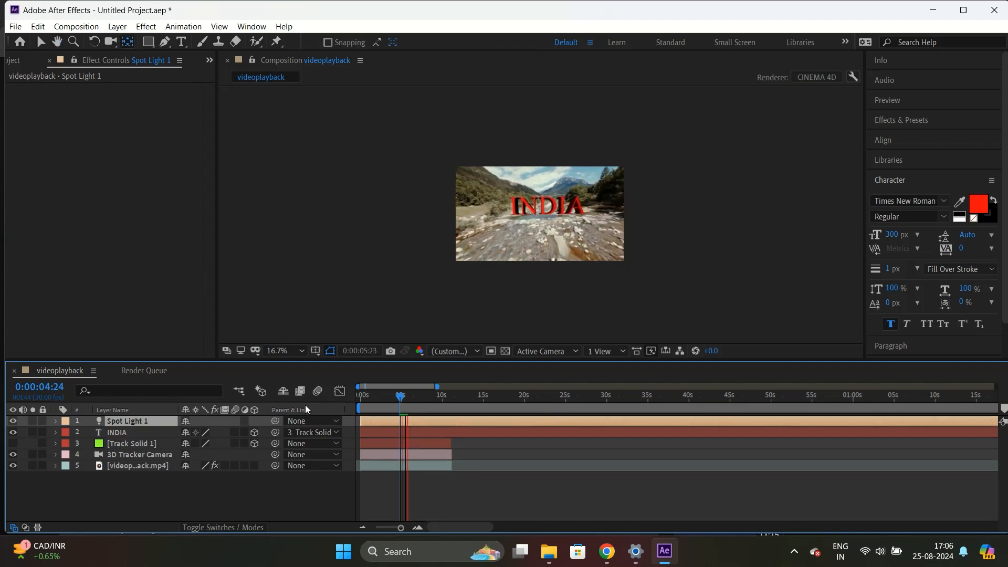
key("space")
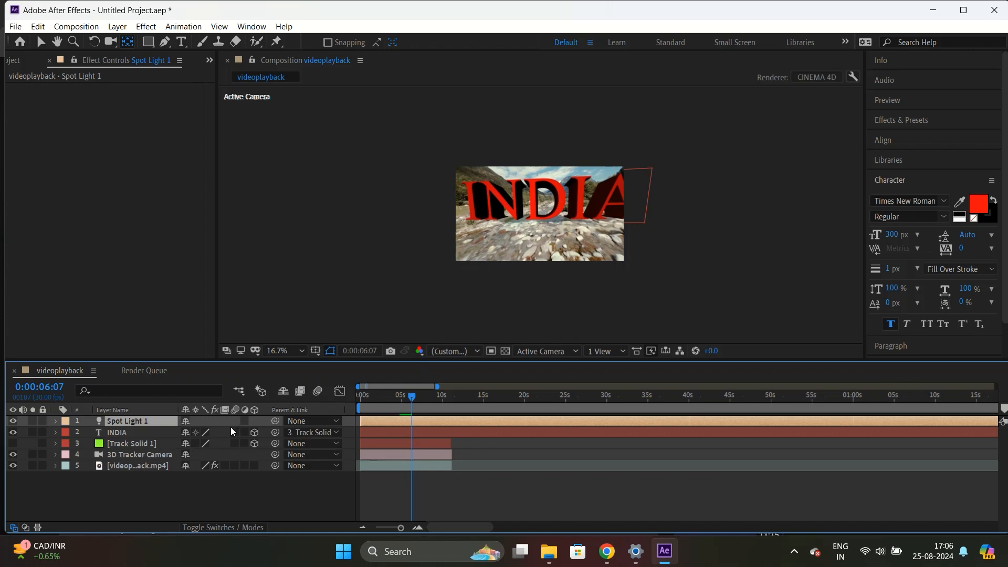
Set the INDIA text's Bevel Depth to 5.5 and Extrusion Depth to 54, and preview the result.
left_click(55, 433)
scroll(105, 449, "down", 5)
left_click_drag(190, 471, 180, 450)
left_click_drag(191, 471, 184, 474)
key("space")
key("space")
mouse_move(418, 397)
left_mouse_down()
mouse_move(386, 404)
mouse_move(414, 399)
left_mouse_up()
left_click(530, 298)
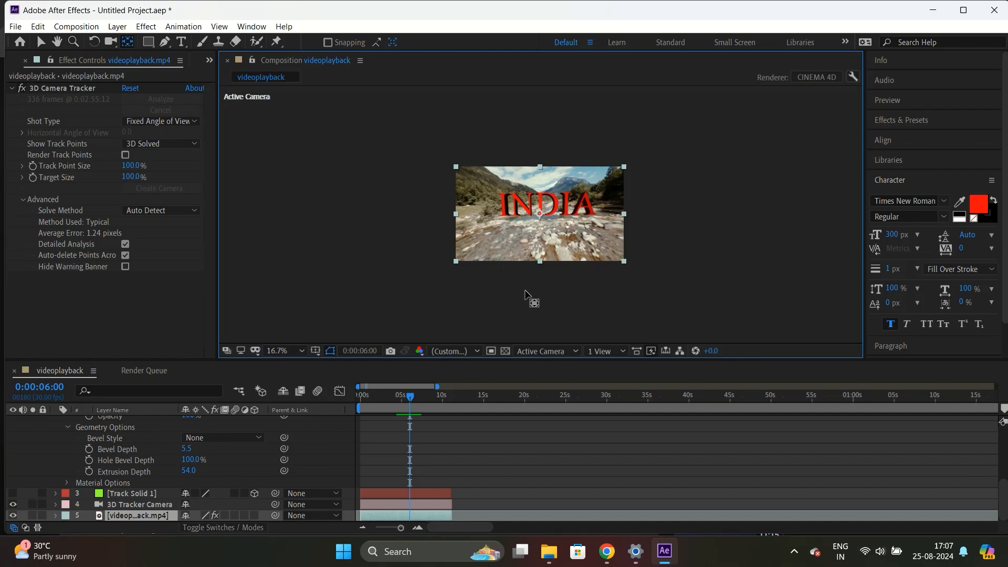